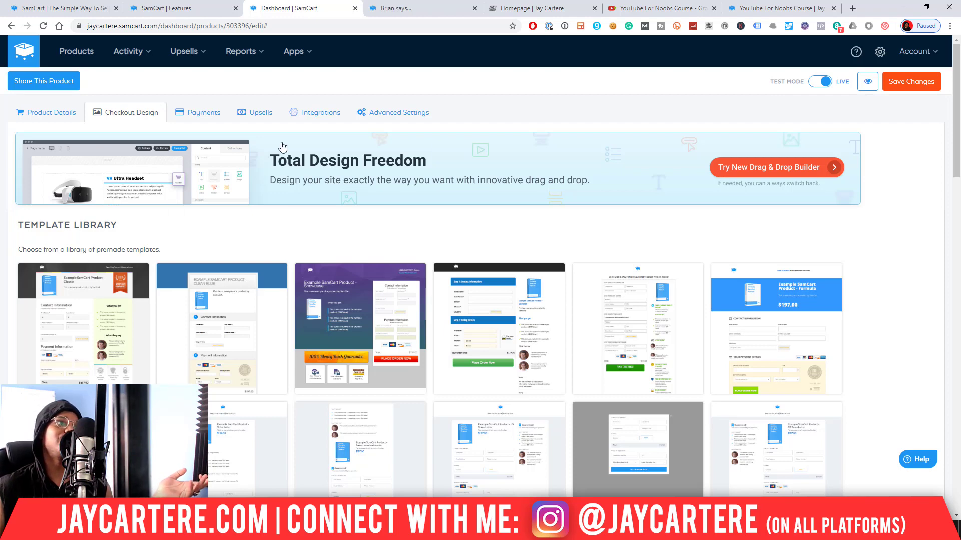
# Examine the SamCart homepage, the YouTube For Noobs checkout page, the course sales page and the SamCart features page
pyautogui.click(74, 7)
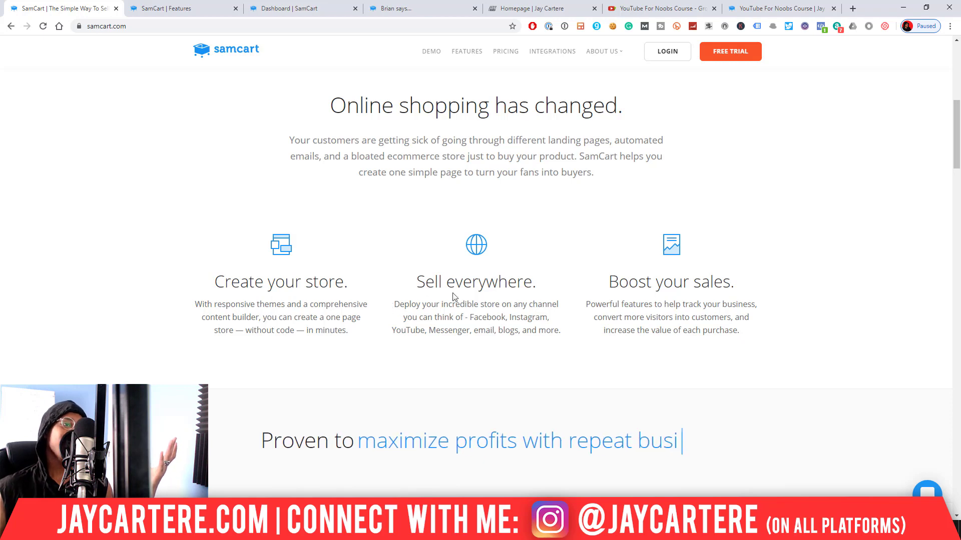
pyautogui.click(749, 8)
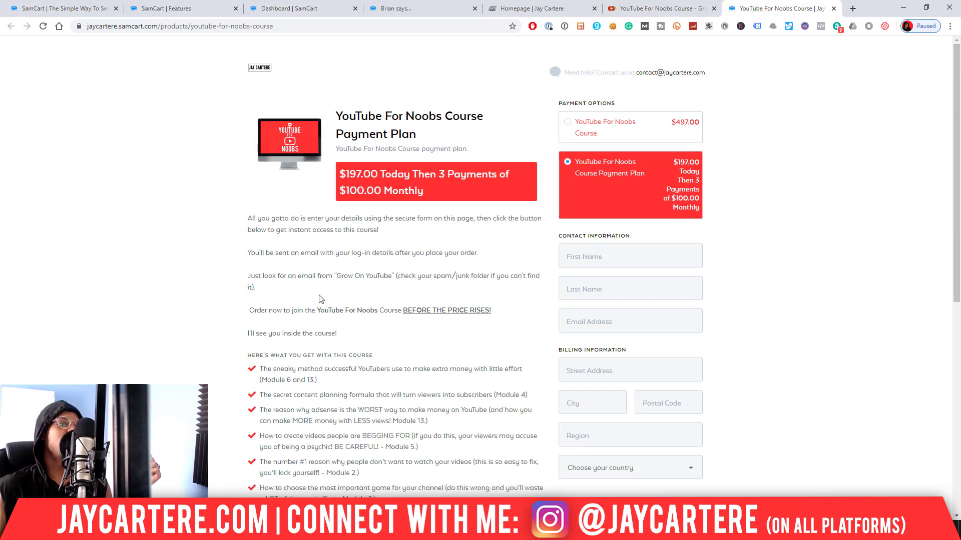
pyautogui.scroll(-6, 330, 270)
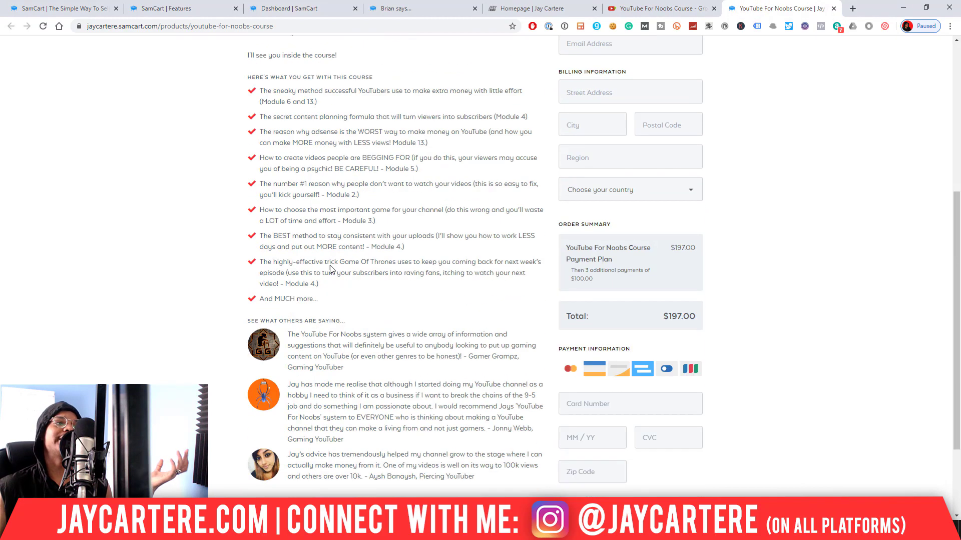
pyautogui.scroll(7, 332, 271)
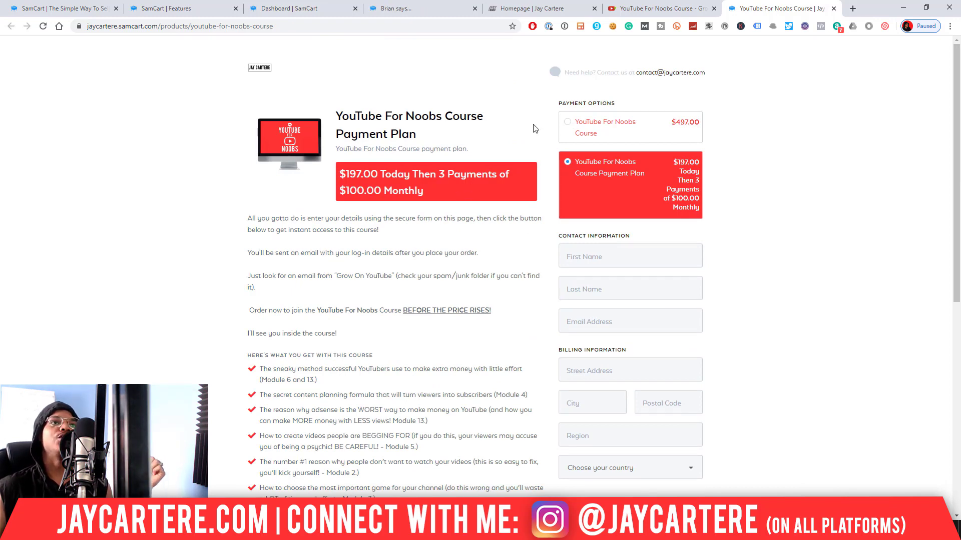
pyautogui.click(650, 9)
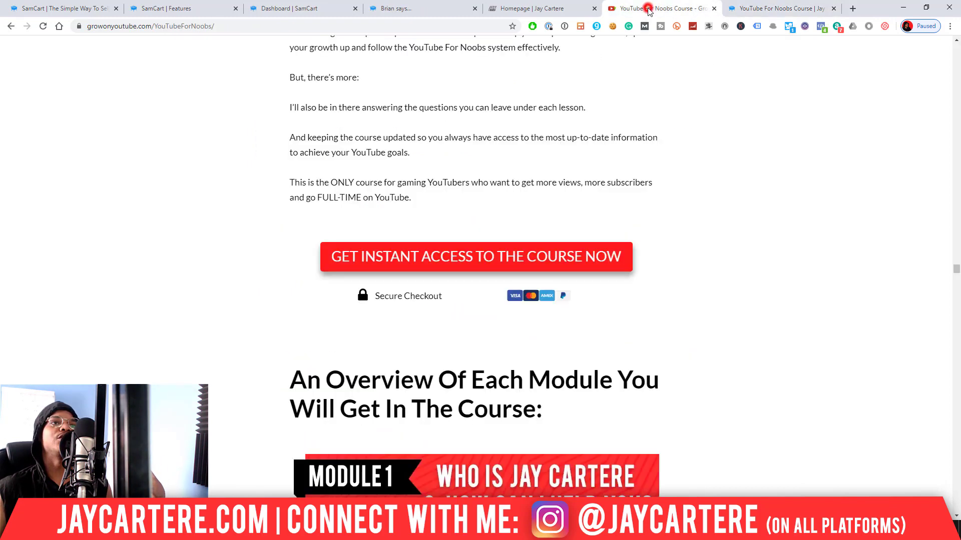
pyautogui.scroll(10, 675, 174)
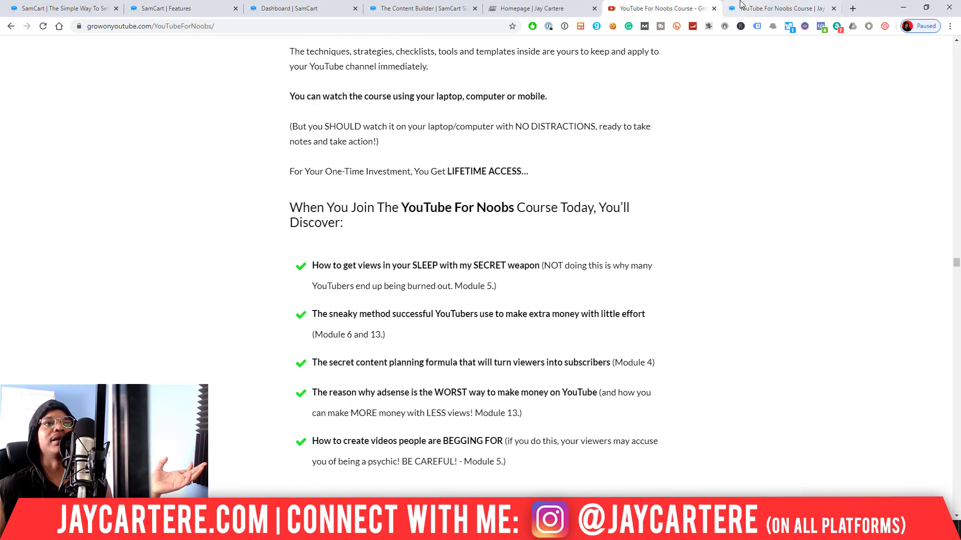
pyautogui.click(762, 11)
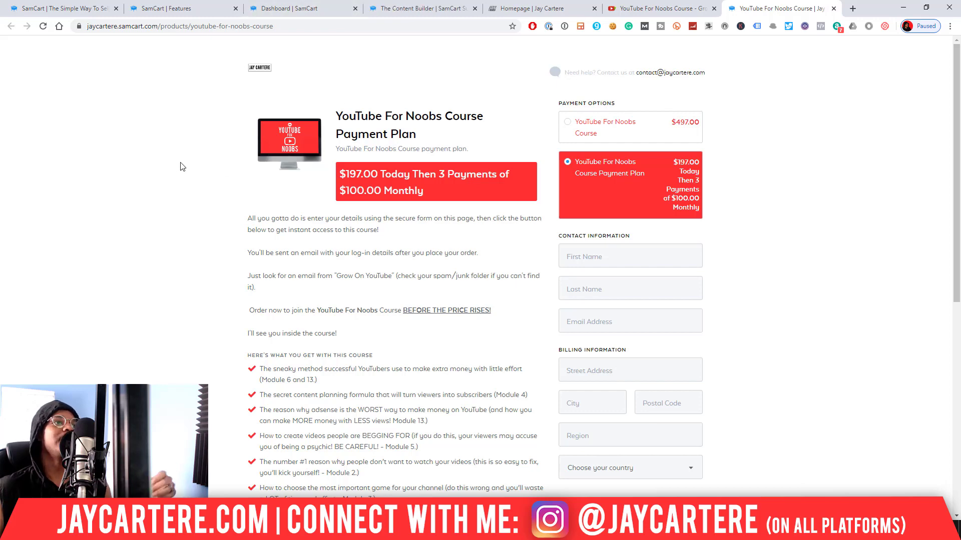
pyautogui.click(54, 8)
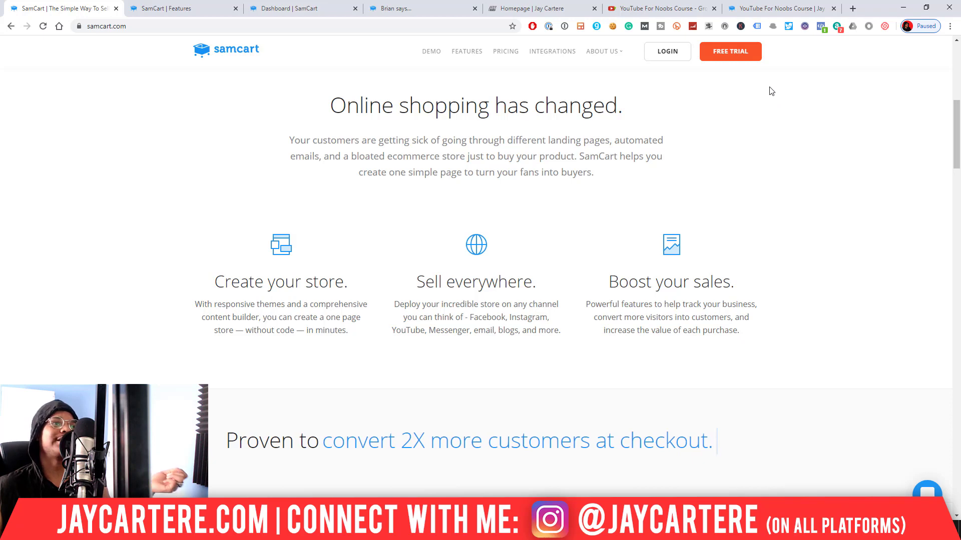
pyautogui.click(765, 8)
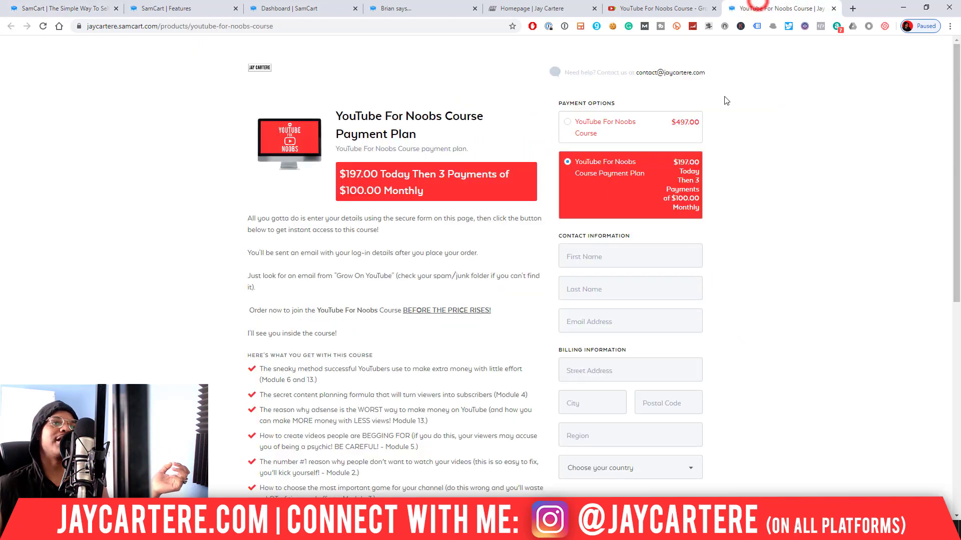
pyautogui.click(176, 8)
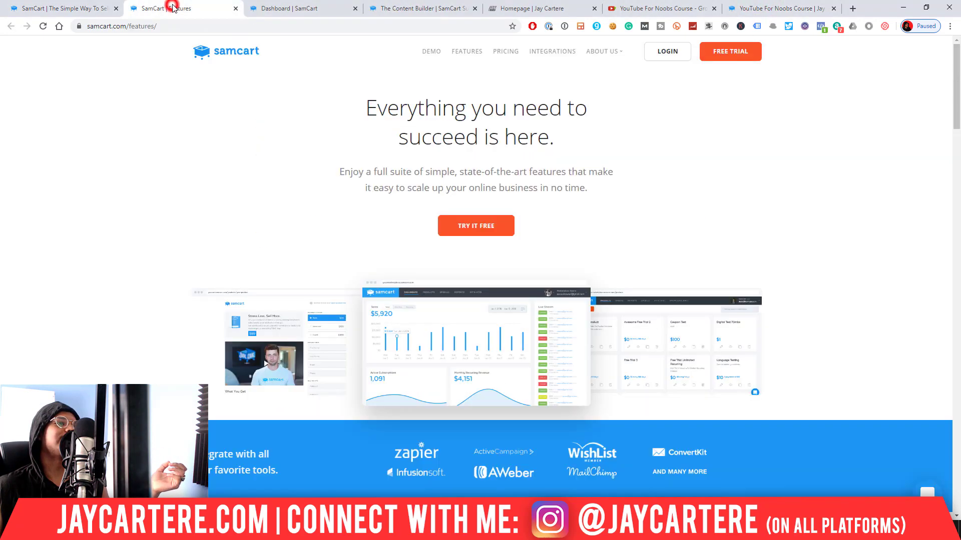
# Open the product's checkout design from the SamCart dashboard in the new Drag & Drop Builder
pyautogui.click(273, 8)
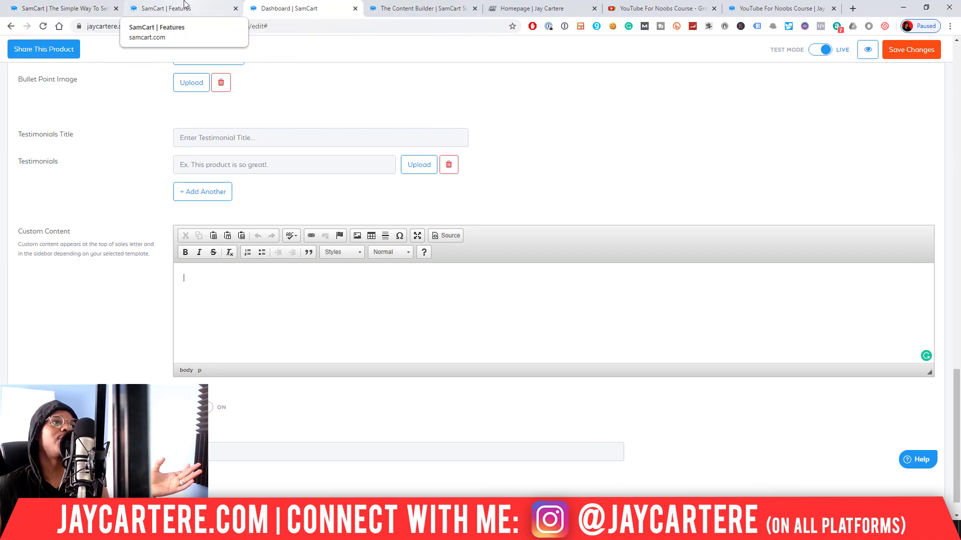
pyautogui.scroll(5, 314, 112)
pyautogui.scroll(15, 314, 111)
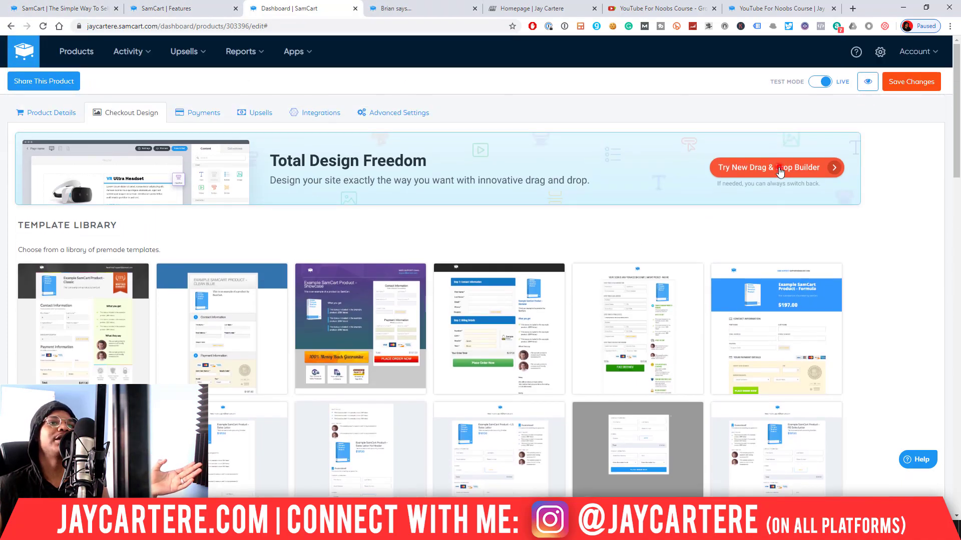
pyautogui.click(779, 168)
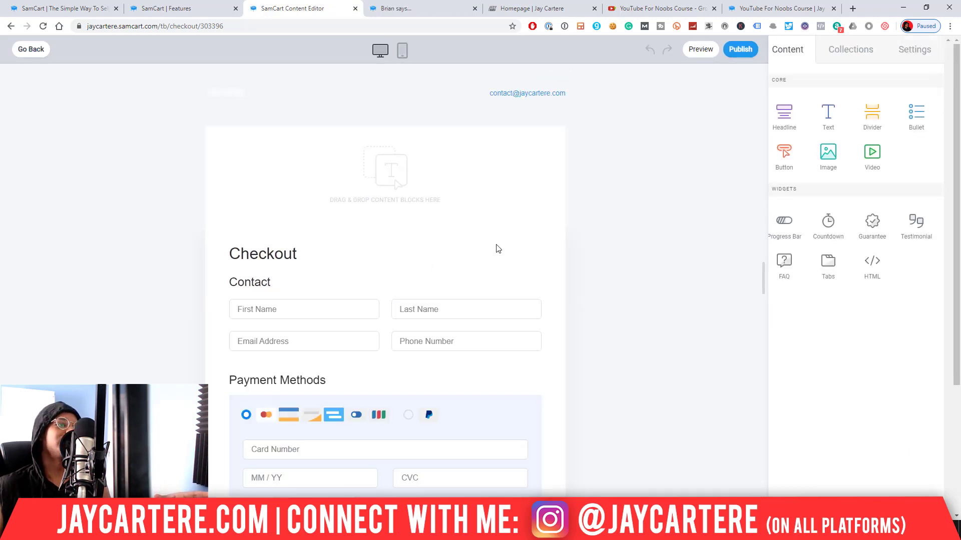
pyautogui.scroll(-3, 494, 249)
pyautogui.scroll(3, 493, 248)
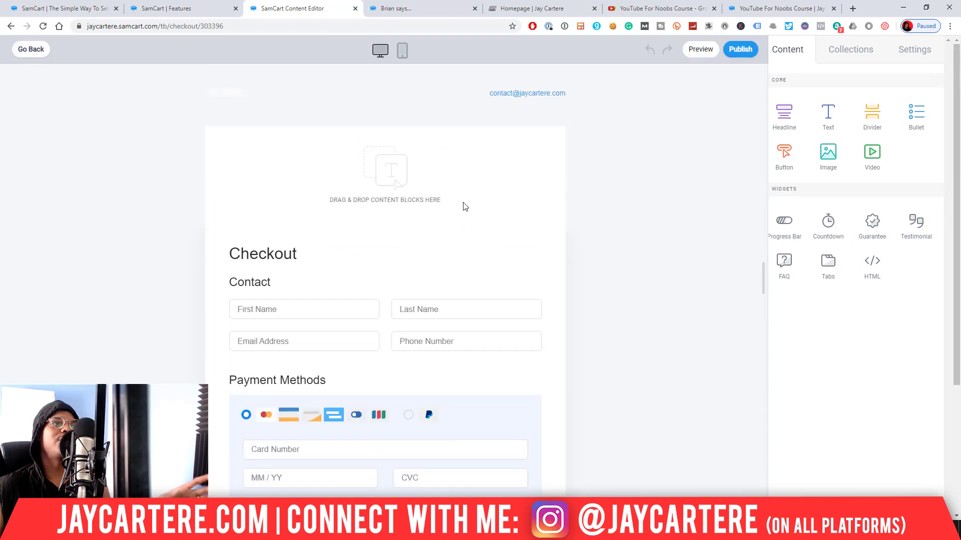
# Add an Image block above the Checkout form and view its settings
pyautogui.moveTo(545, 156); pyautogui.dragTo(384, 172)
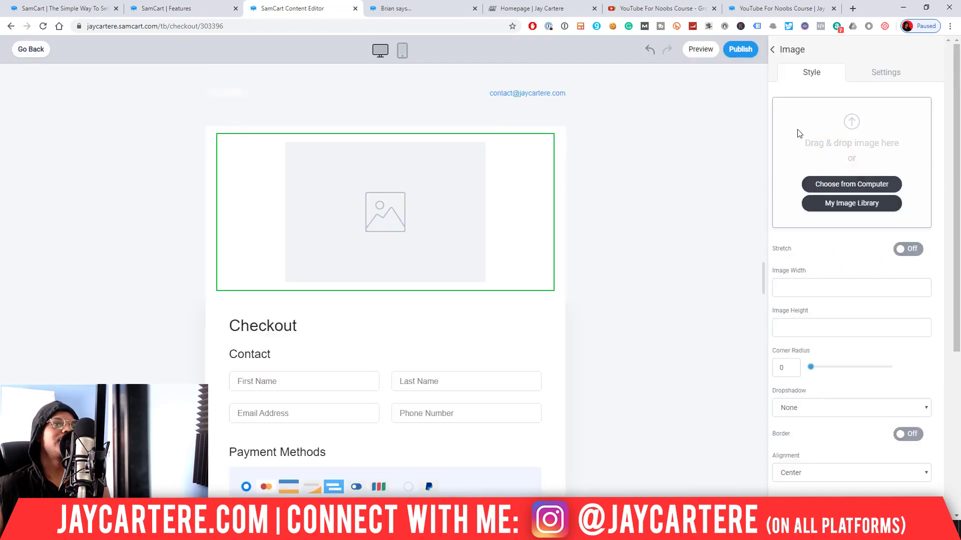
pyautogui.click(887, 74)
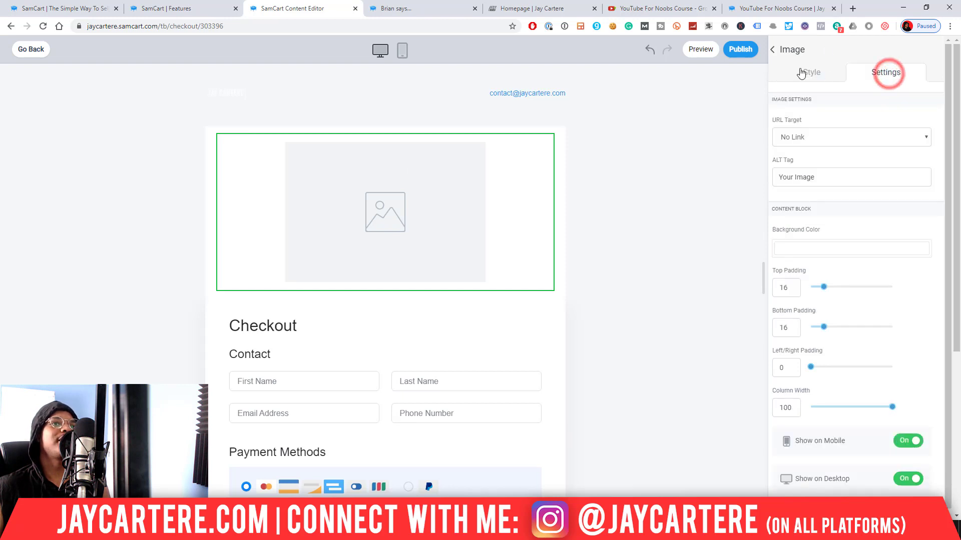
pyautogui.click(772, 50)
# Add a Text block below the image and replace its placeholder with "FFFFEFWEFGEGGGG"
pyautogui.moveTo(834, 126); pyautogui.dragTo(456, 304)
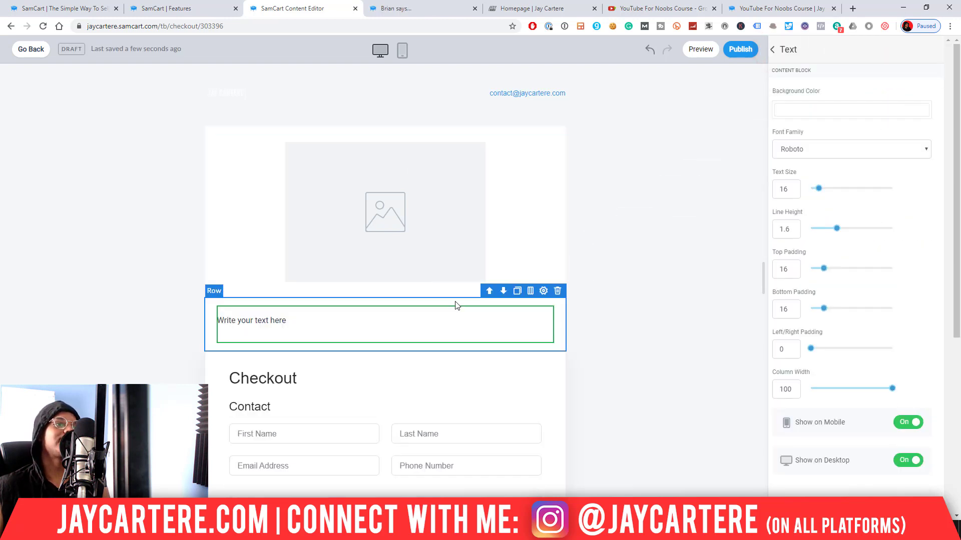
pyautogui.tripleClick(369, 324)
pyautogui.write('FF')
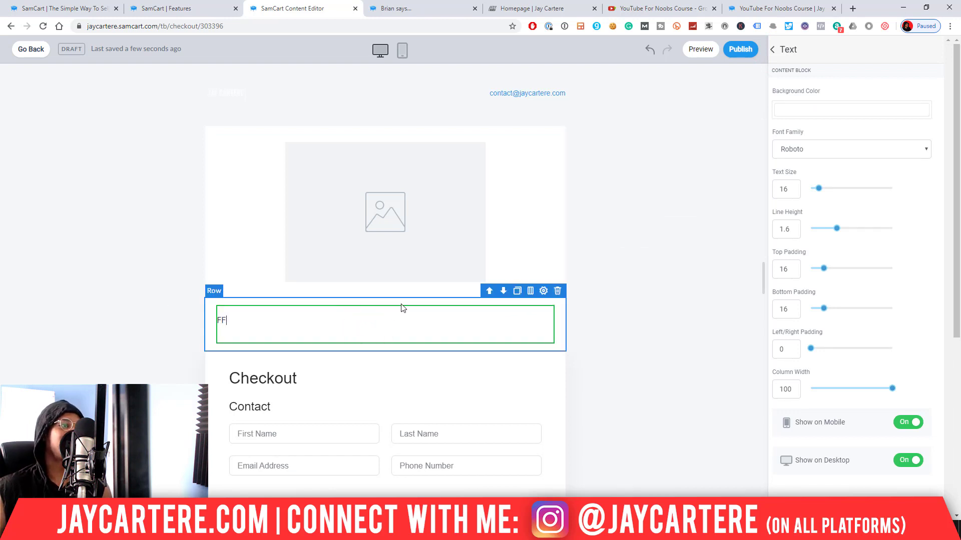
pyautogui.write('FFEFWEFGEGGGG')
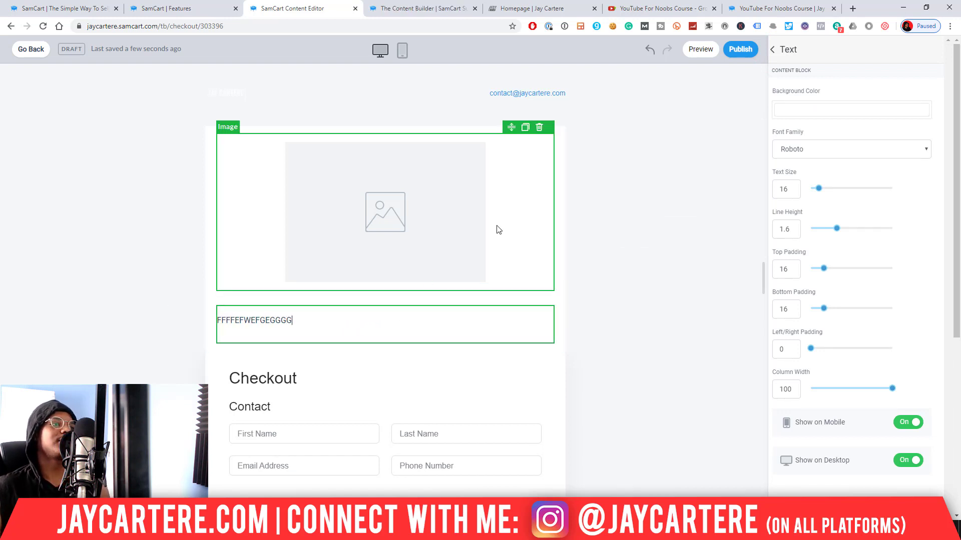
# Check the font family choices for the text block below the image
pyautogui.click(377, 324)
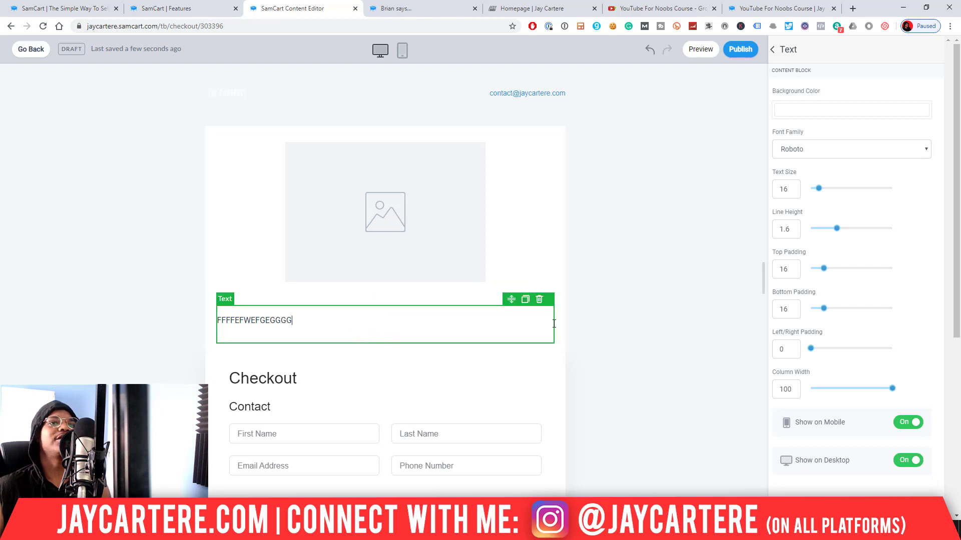
pyautogui.click(925, 150)
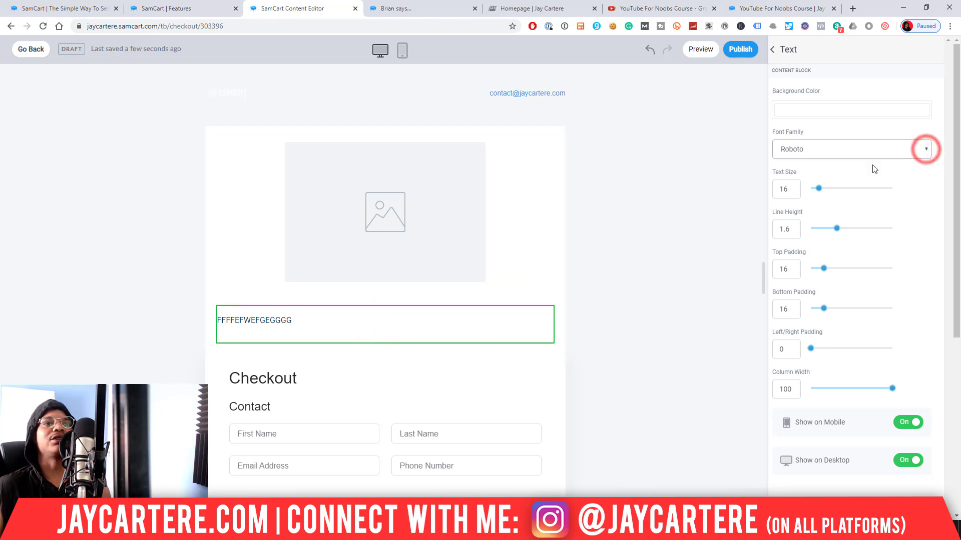
pyautogui.click(925, 149)
pyautogui.click(890, 152)
# Set the text size of the text block below the image to 24
pyautogui.click(297, 325)
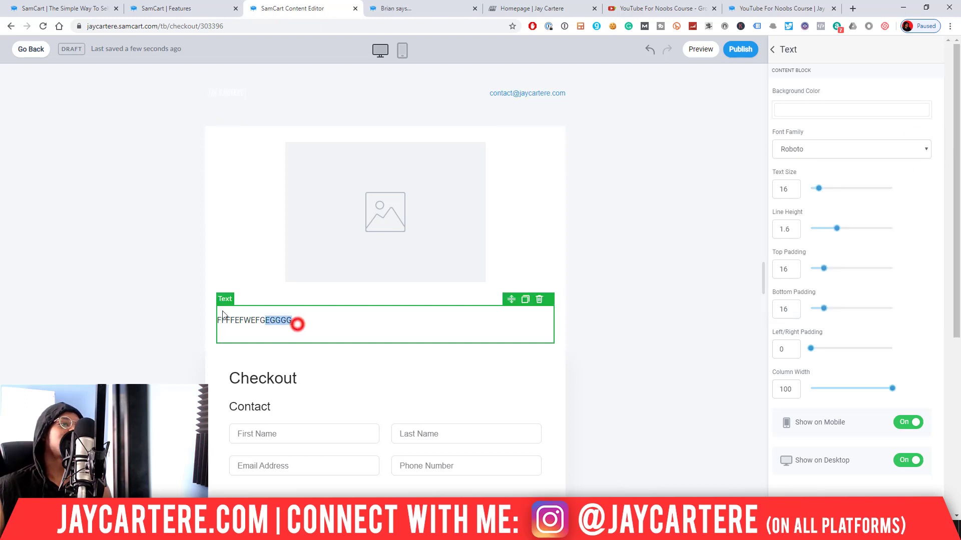
pyautogui.click(310, 320)
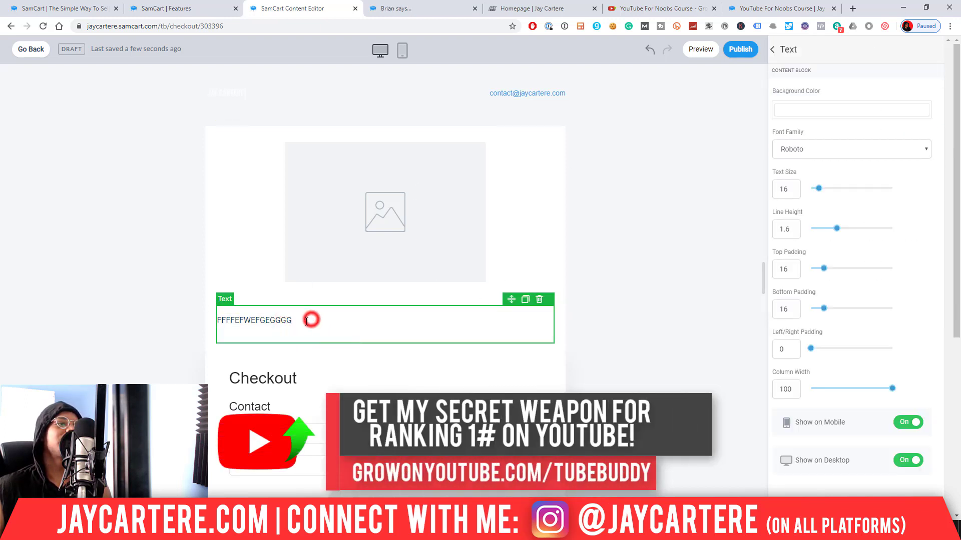
pyautogui.doubleClick(299, 321)
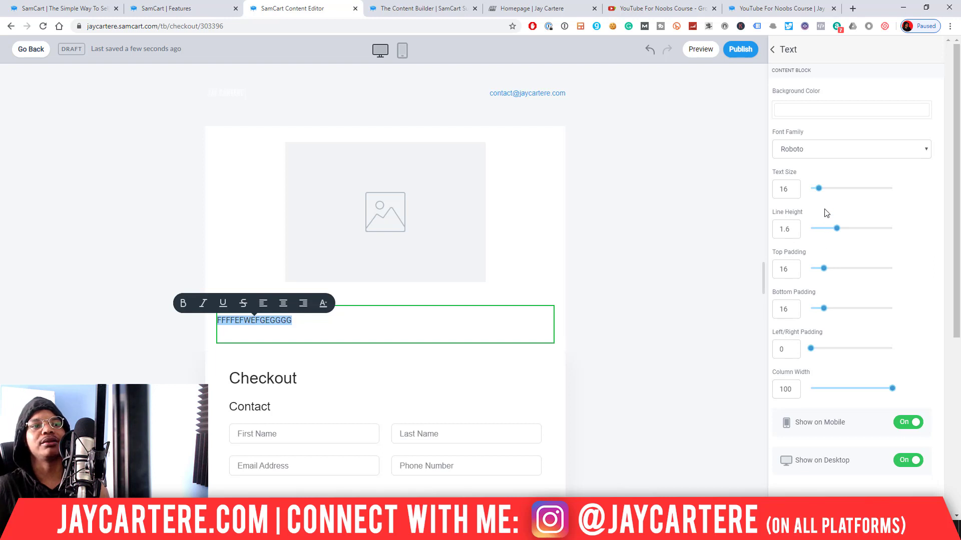
pyautogui.click(821, 188)
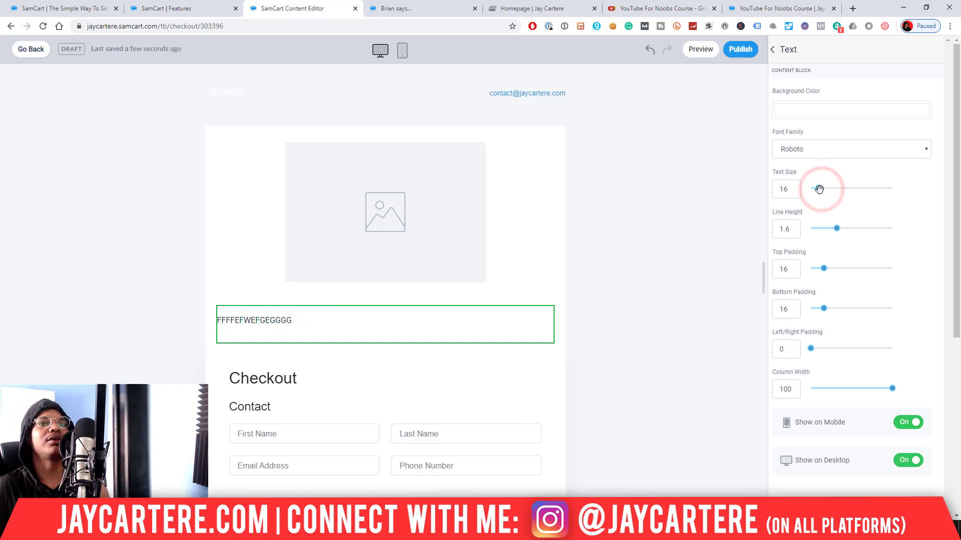
pyautogui.moveTo(817, 190); pyautogui.dragTo(828, 192)
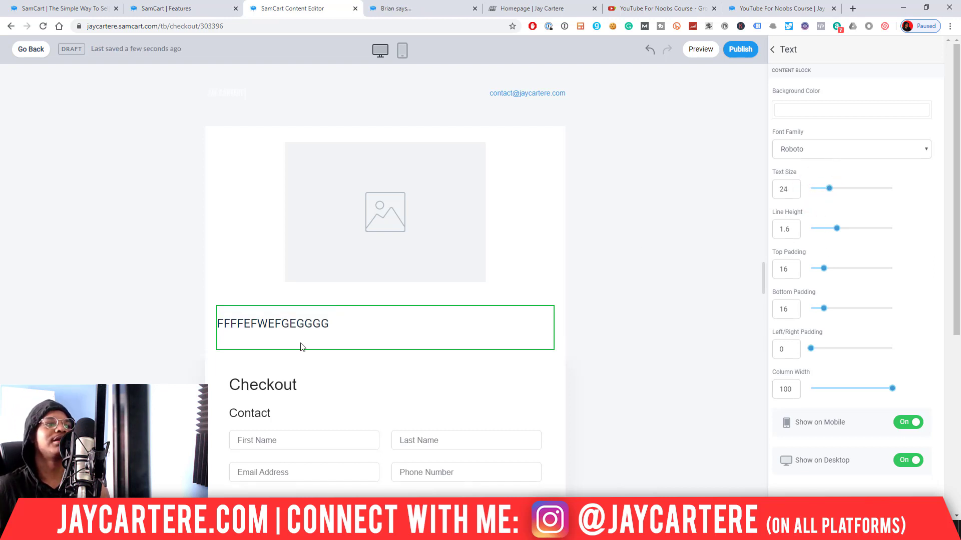
pyautogui.click(330, 324)
pyautogui.press('Return')
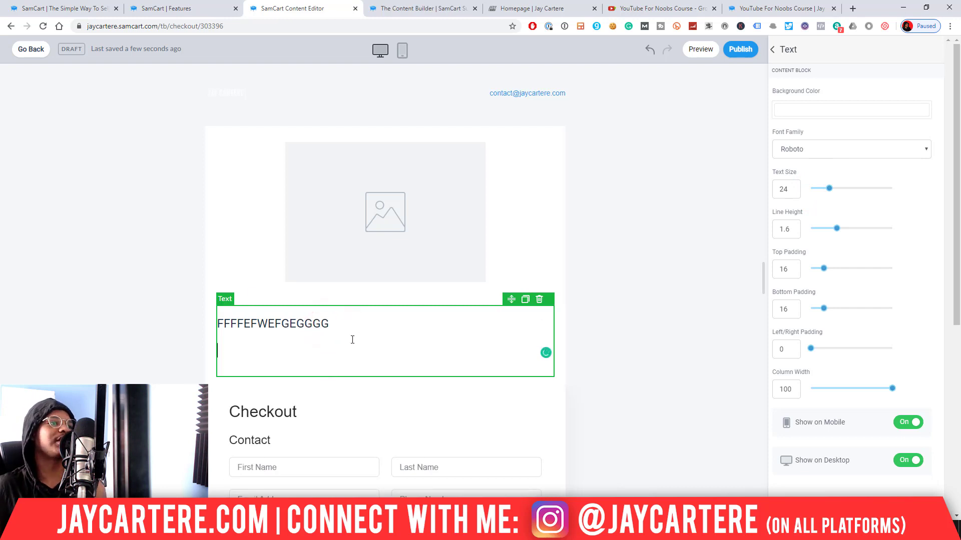
pyautogui.press('BackSpace')
pyautogui.press('BackSpace')
pyautogui.press('BackSpace')
pyautogui.press('BackSpace')
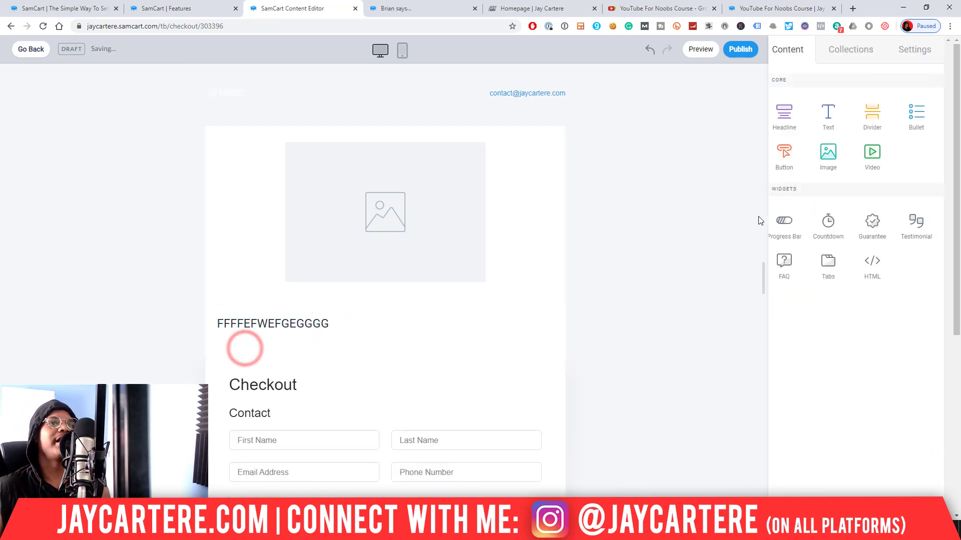
# Add a Headline block between the image and the text block, keeping its default title
pyautogui.moveTo(785, 113); pyautogui.dragTo(320, 332)
pyautogui.click(427, 336)
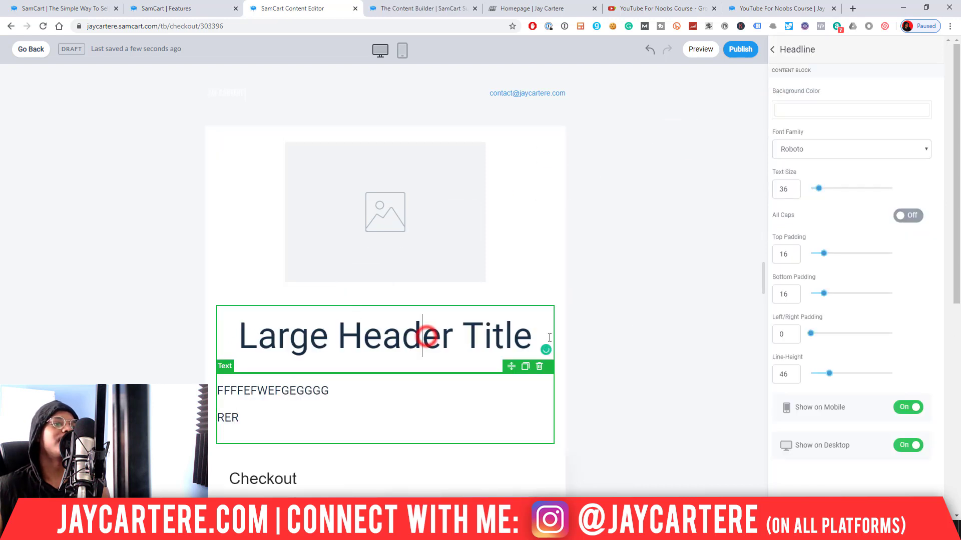
pyautogui.click(775, 51)
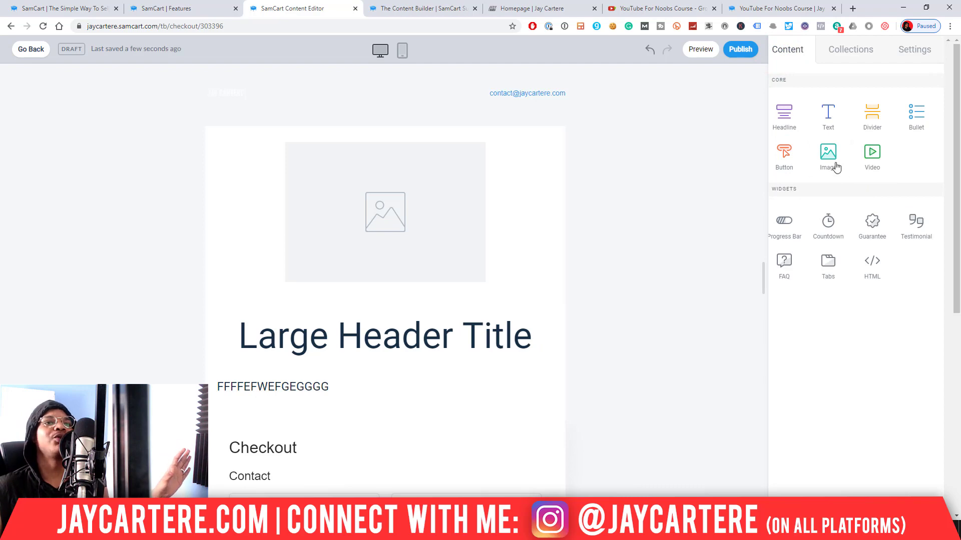
# Review the draft page's content blocks, contact and payment fields, and order summary
pyautogui.scroll(-2, 440, 304)
pyautogui.scroll(-4, 445, 296)
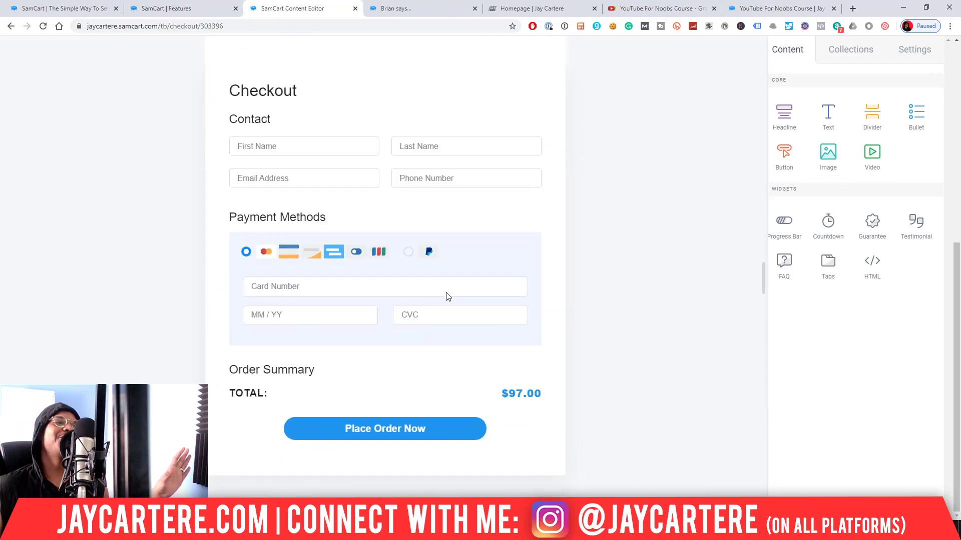
pyautogui.scroll(6, 446, 295)
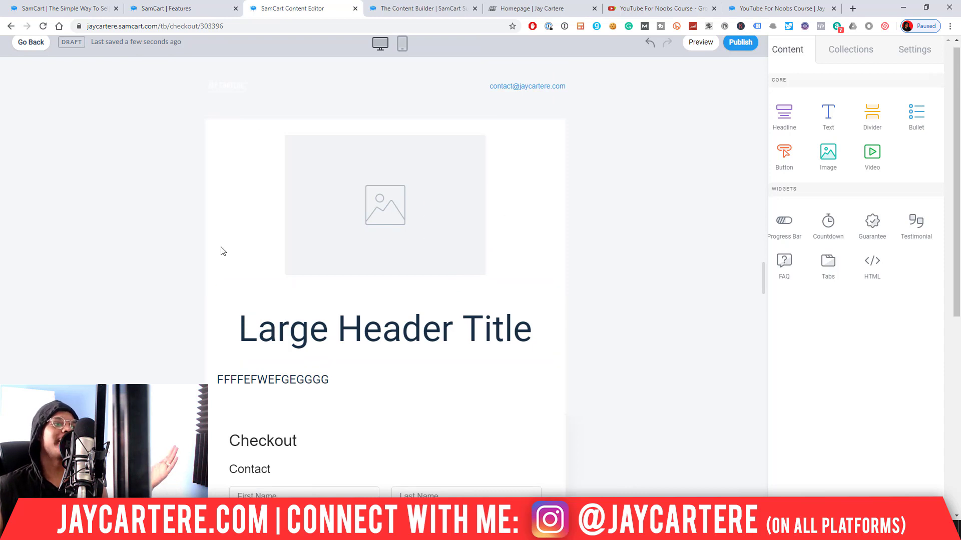
pyautogui.scroll(-6, 474, 193)
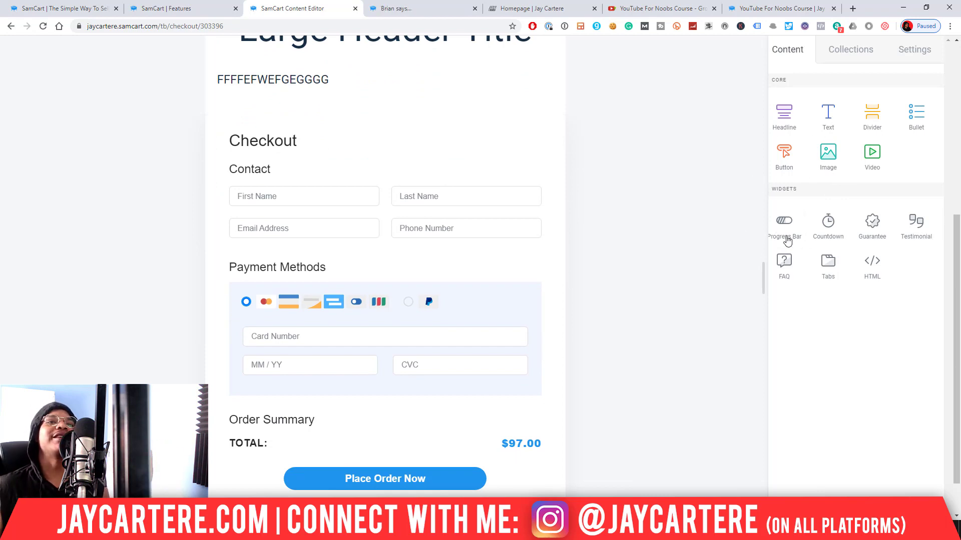
pyautogui.scroll(-1, 428, 227)
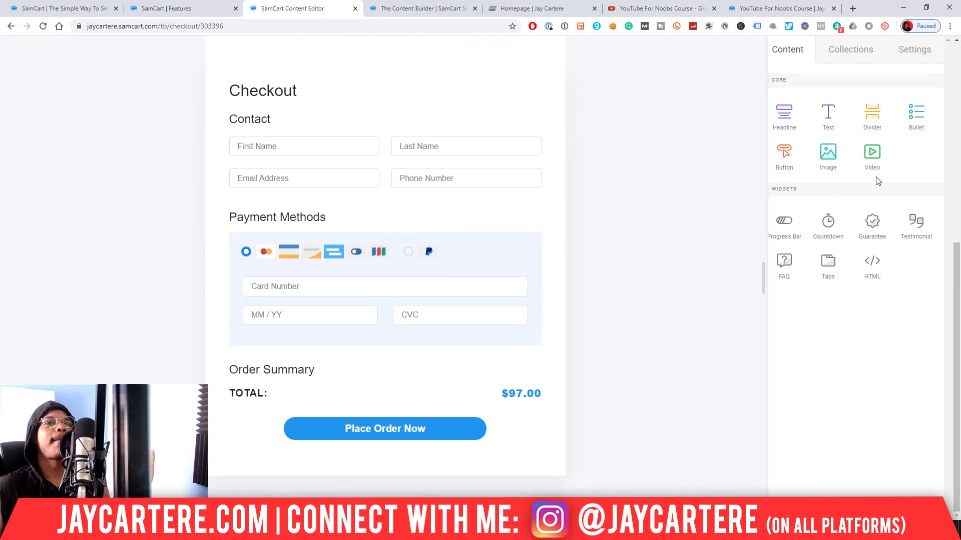
pyautogui.scroll(5, 877, 181)
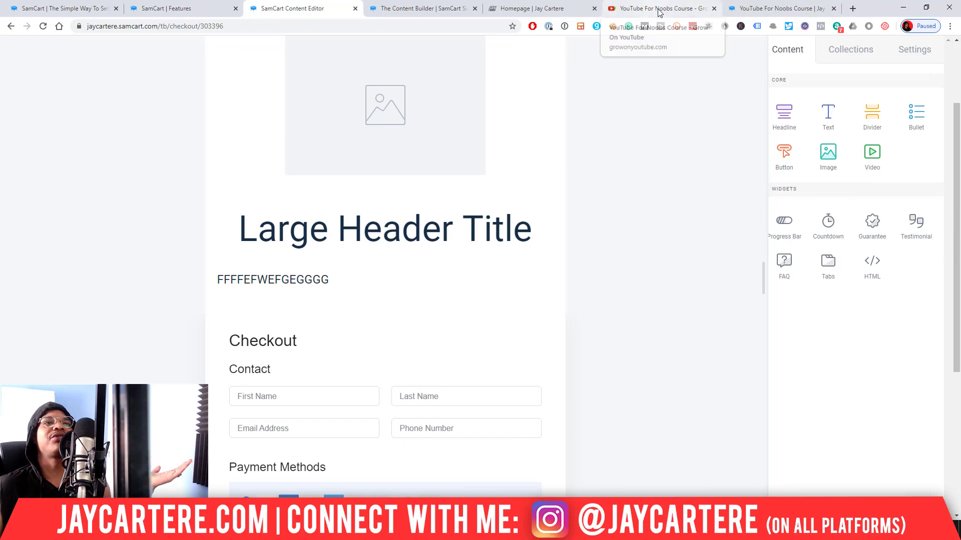
# Look over the draft checkout page again, from the image and headline down to the payment methods and order total
pyautogui.scroll(-4, 385, 130)
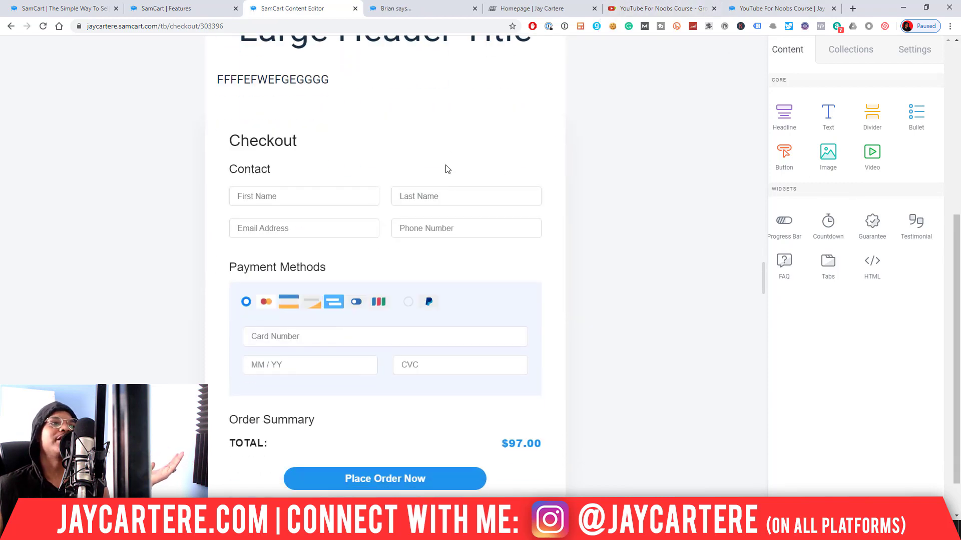
pyautogui.scroll(6, 447, 169)
pyautogui.scroll(-2, 461, 253)
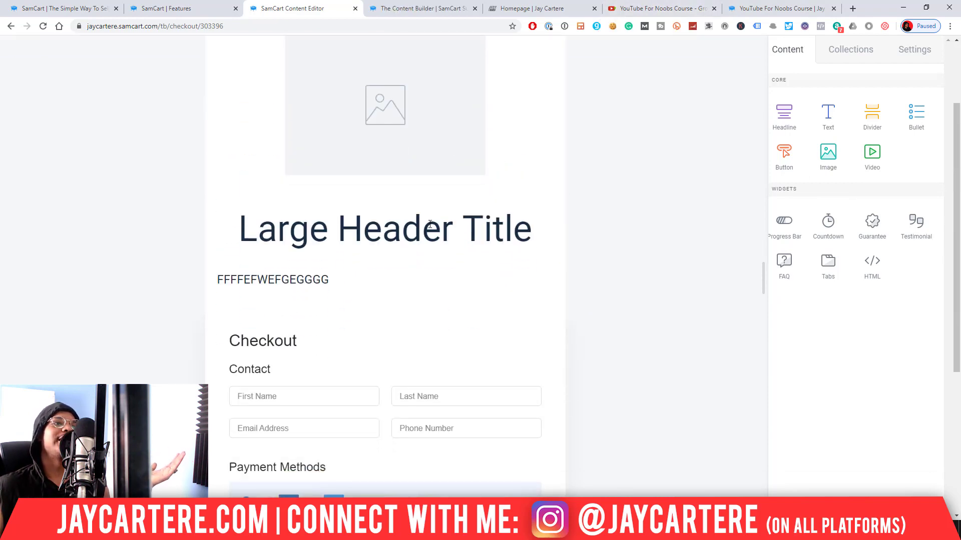
pyautogui.scroll(3, 431, 222)
pyautogui.scroll(-4, 418, 221)
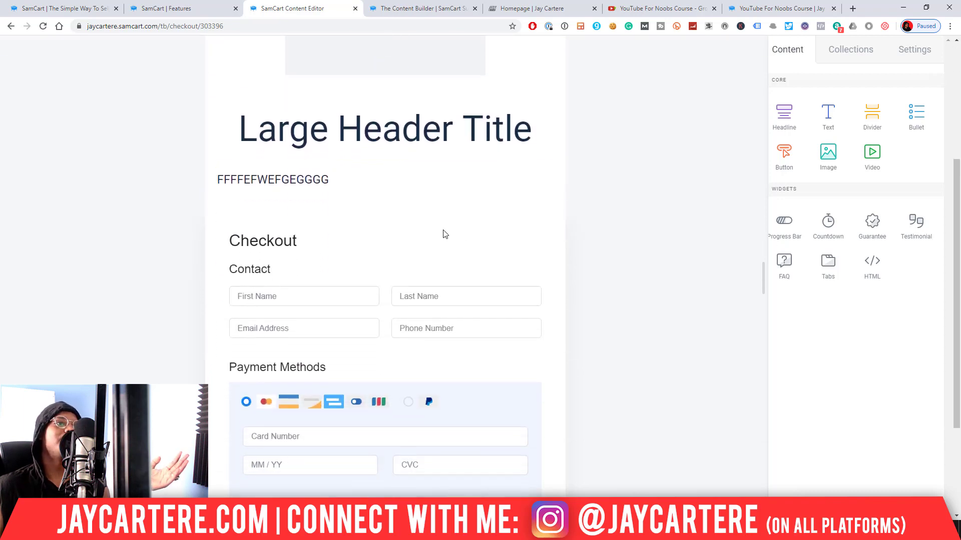
pyautogui.scroll(-3, 445, 234)
pyautogui.scroll(4, 422, 223)
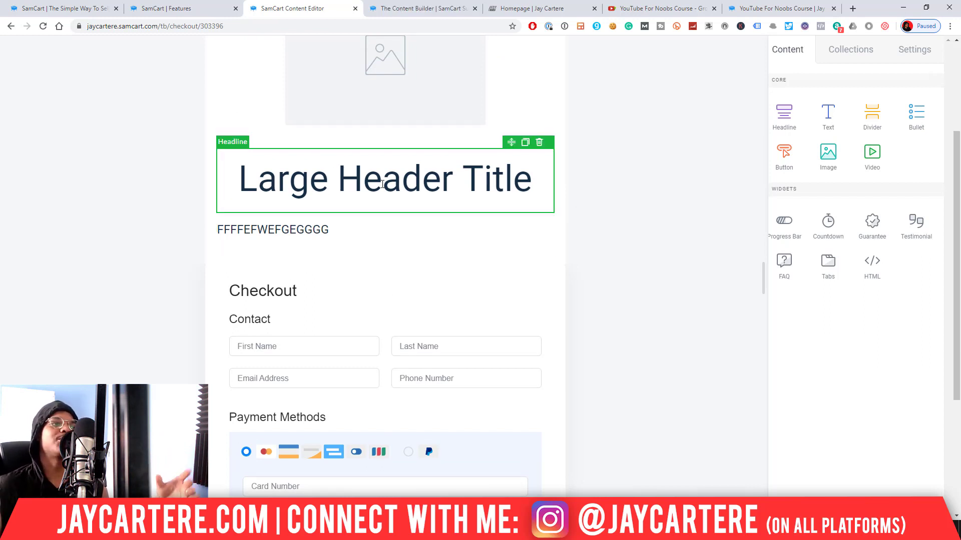
pyautogui.scroll(-4, 329, 300)
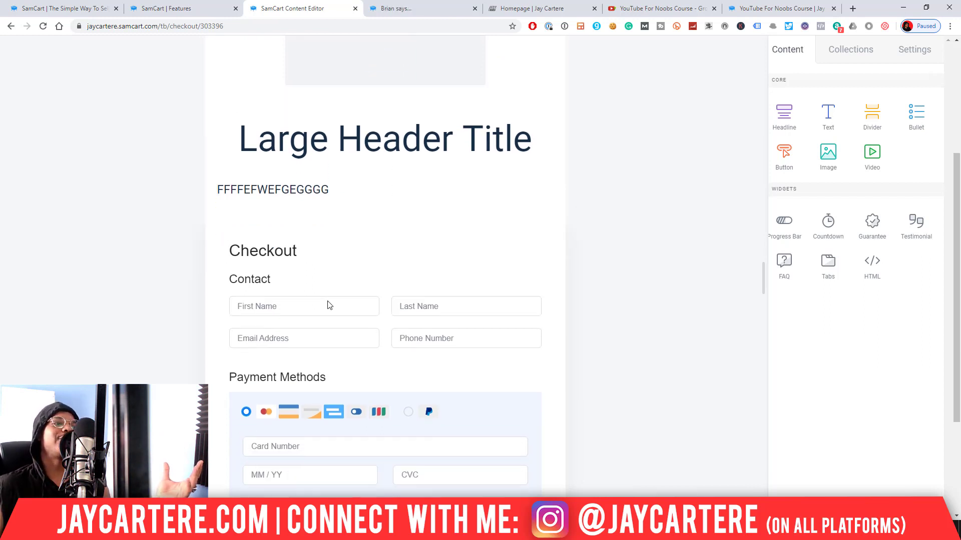
pyautogui.scroll(4, 342, 277)
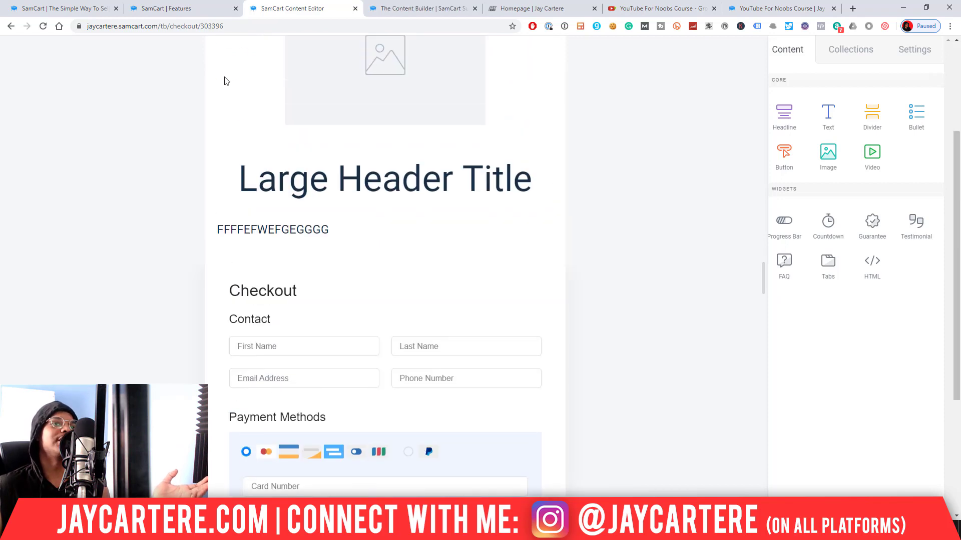
# Read the SamCart homepage sections on creating a store, blending content and commerce, checkout pages, custom branding and trust factors
pyautogui.click(74, 8)
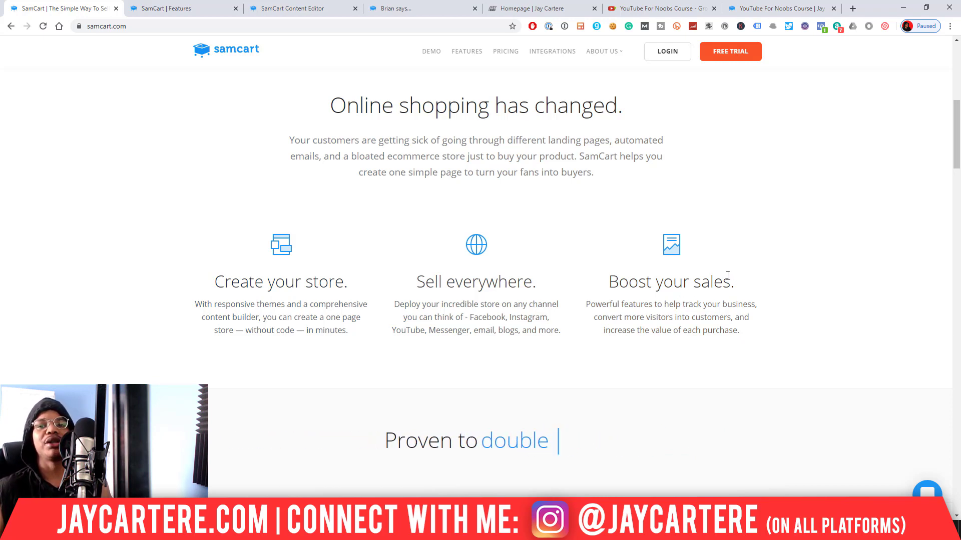
pyautogui.scroll(-1, 727, 274)
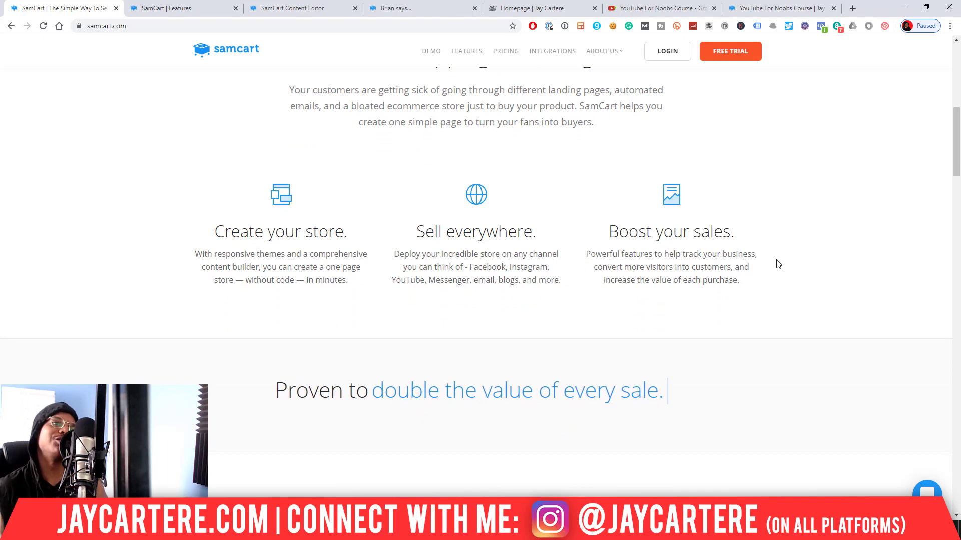
pyautogui.scroll(-3, 805, 255)
pyautogui.scroll(-2, 805, 256)
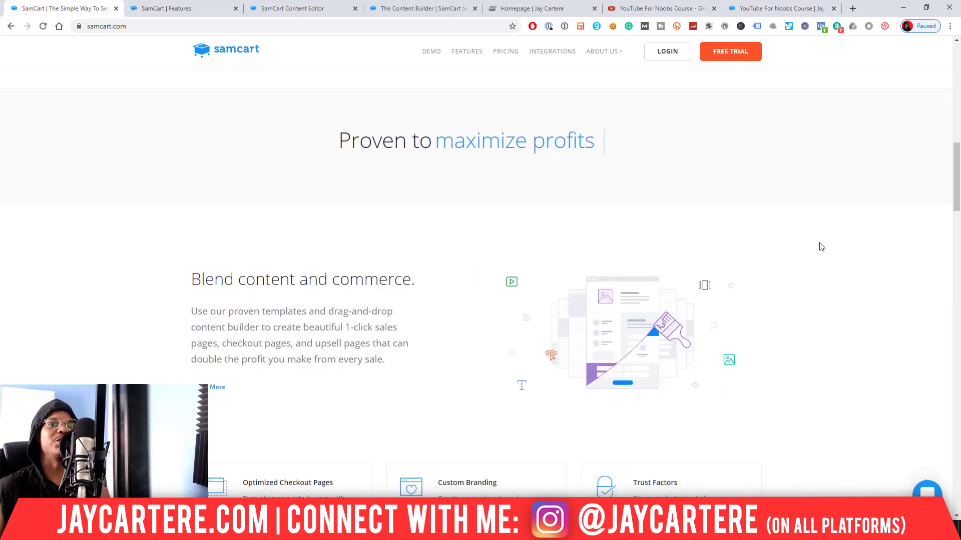
pyautogui.scroll(-1, 819, 246)
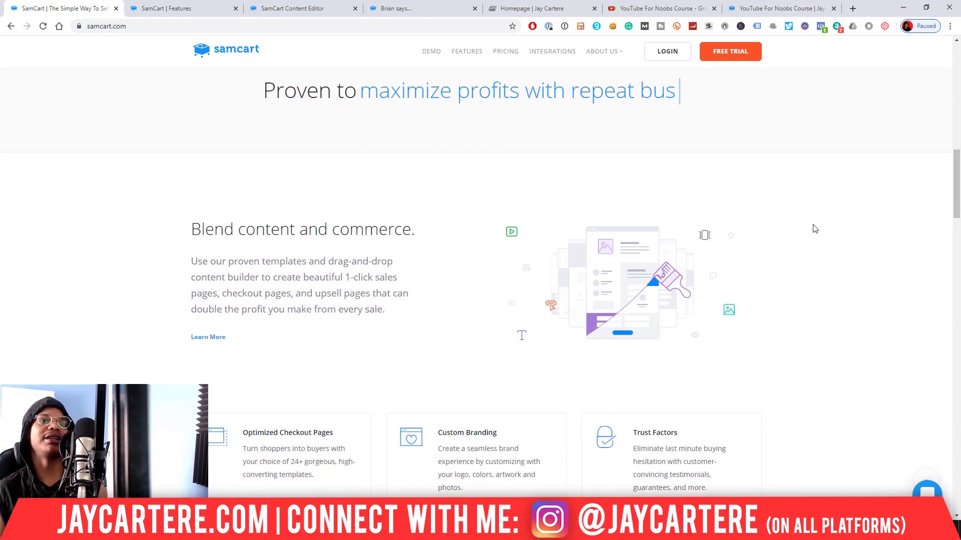
pyautogui.scroll(-1, 819, 230)
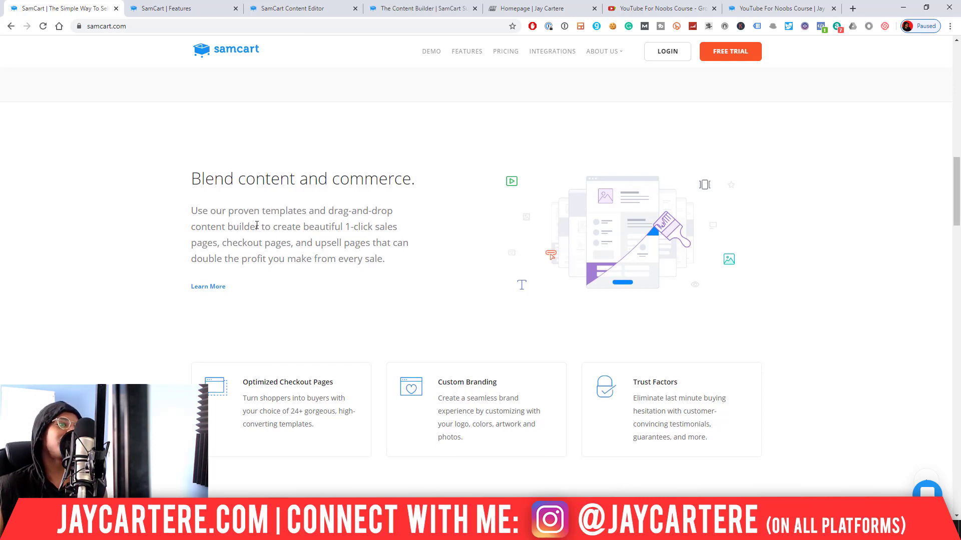
pyautogui.scroll(-1, 256, 225)
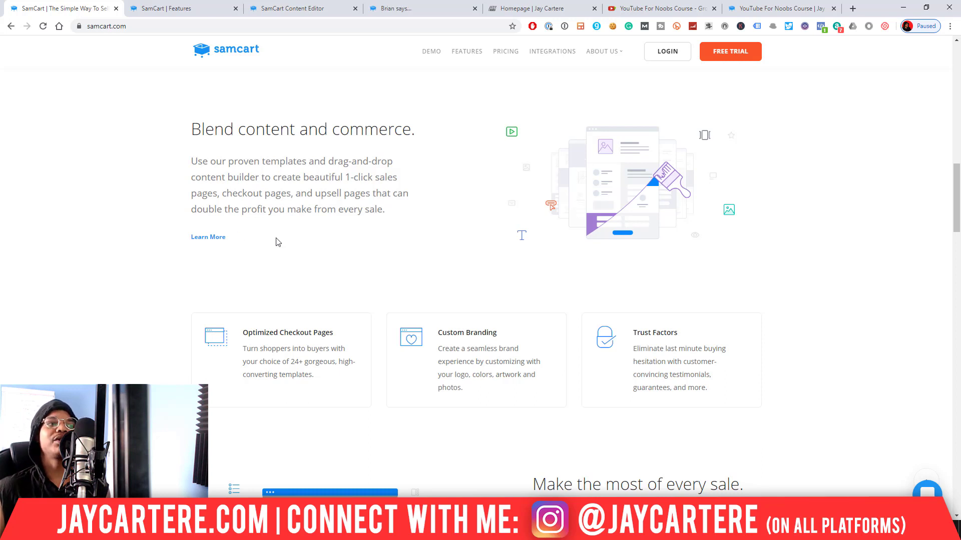
pyautogui.scroll(-1, 293, 238)
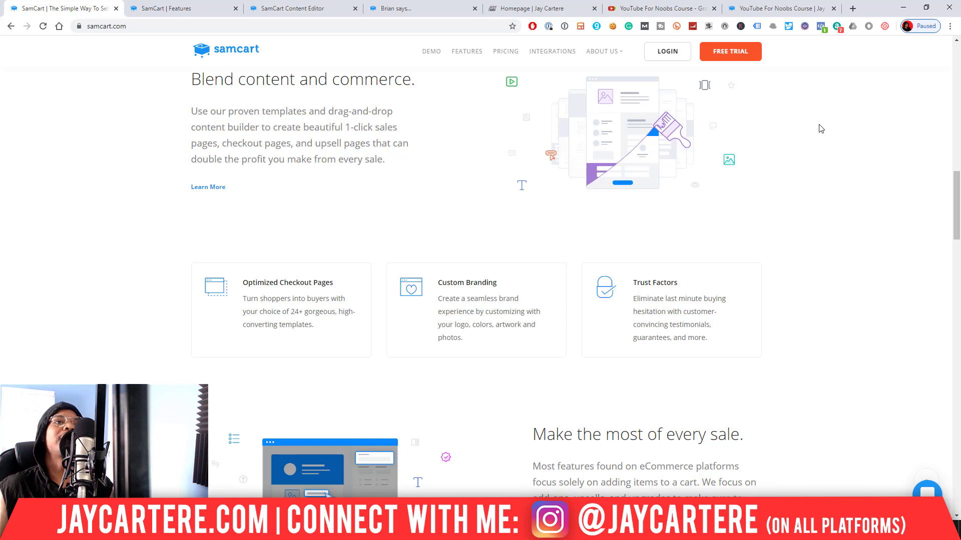
# Examine the live YouTube For Noobs Course checkout page, including its payment options, course benefits, testimonials, guarantee and order form
pyautogui.click(763, 5)
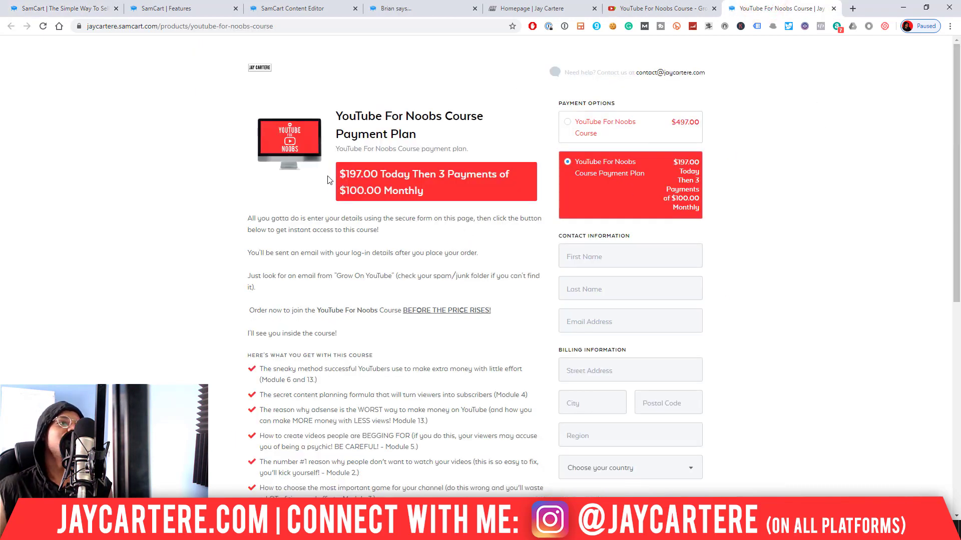
pyautogui.scroll(-8, 358, 184)
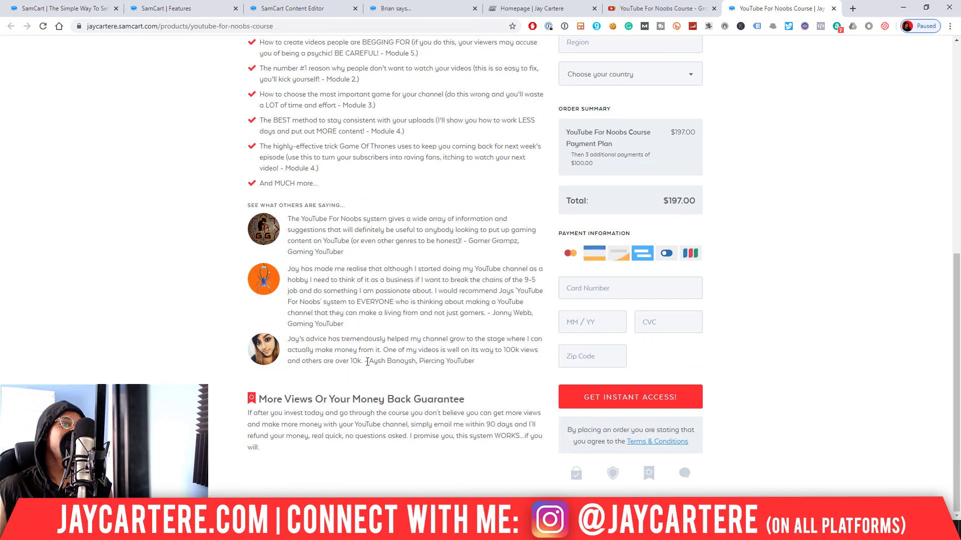